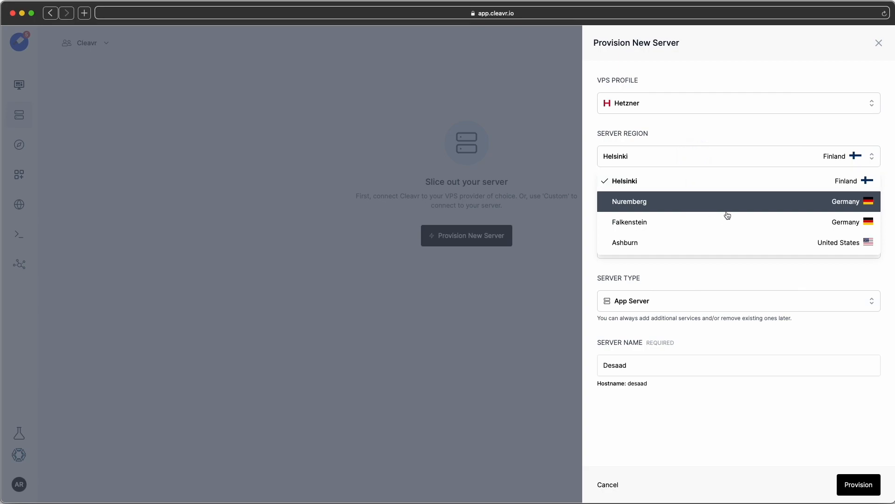
# Step: Provision a Hetzner server in the Ashburn, United States region with the server type Laravel Optimized Server
pyautogui.click(686, 243)
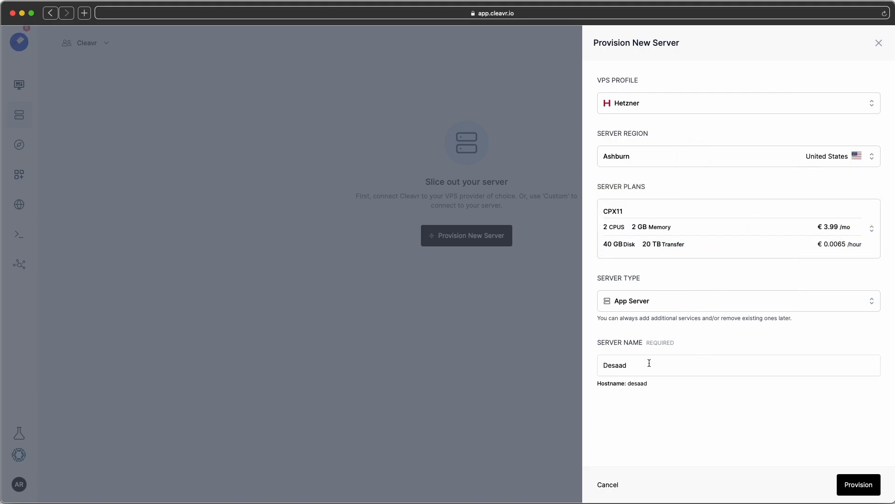
pyautogui.click(650, 298)
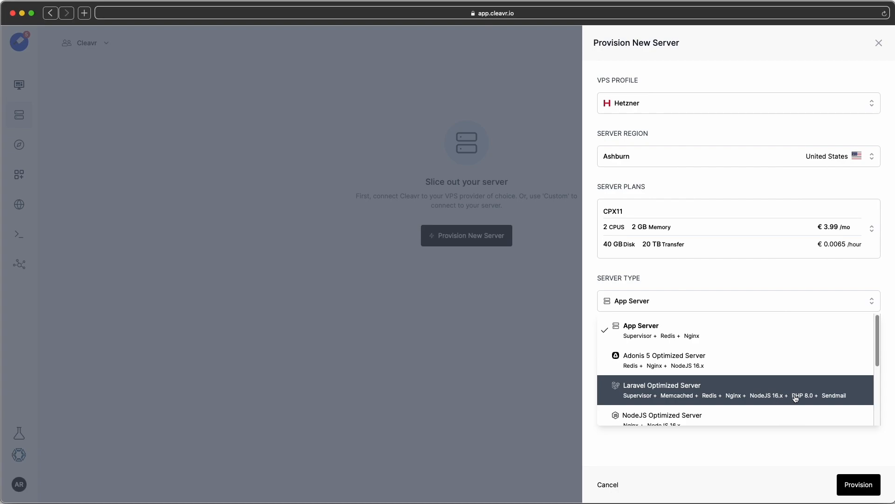
pyautogui.click(819, 399)
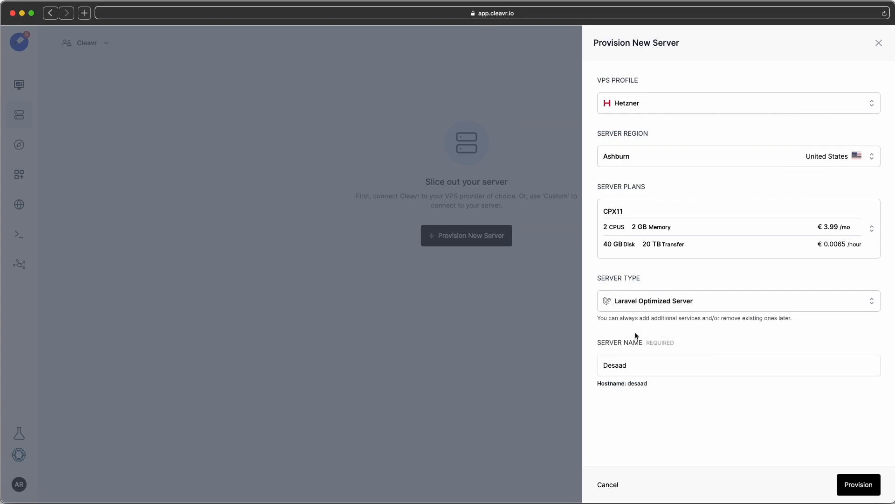
pyautogui.click(859, 484)
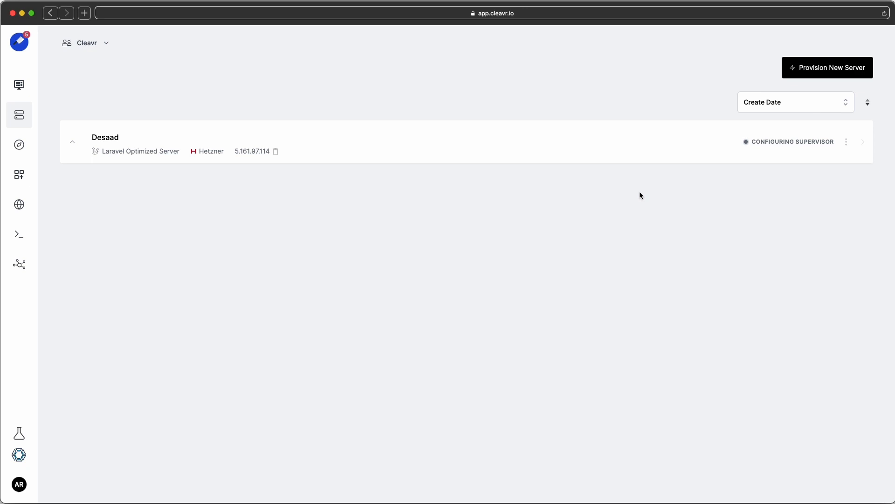
# Step: Expand the Desaad server's provisioning progress and review its setup stages
pyautogui.click(610, 147)
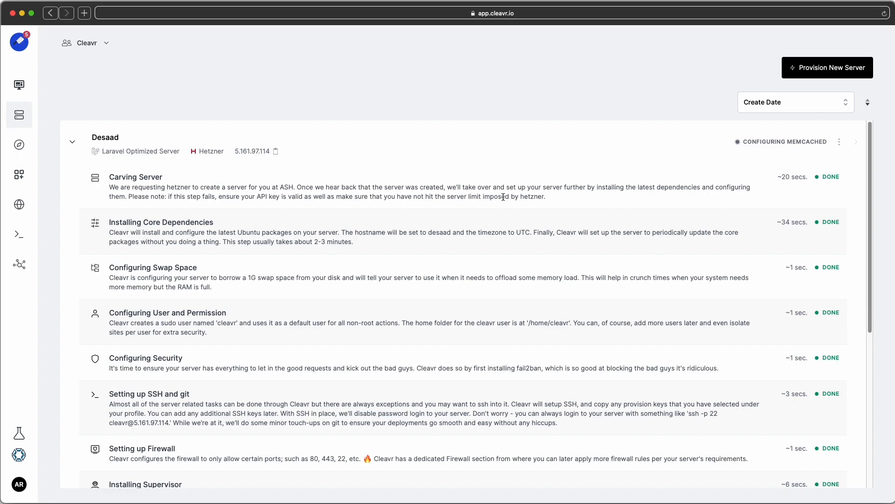
pyautogui.scroll(-3, 508, 226)
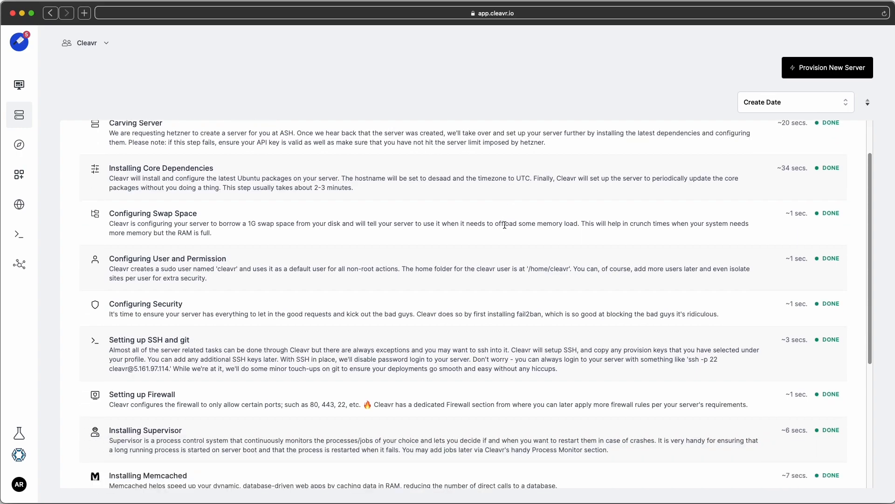
pyautogui.scroll(-1, 504, 226)
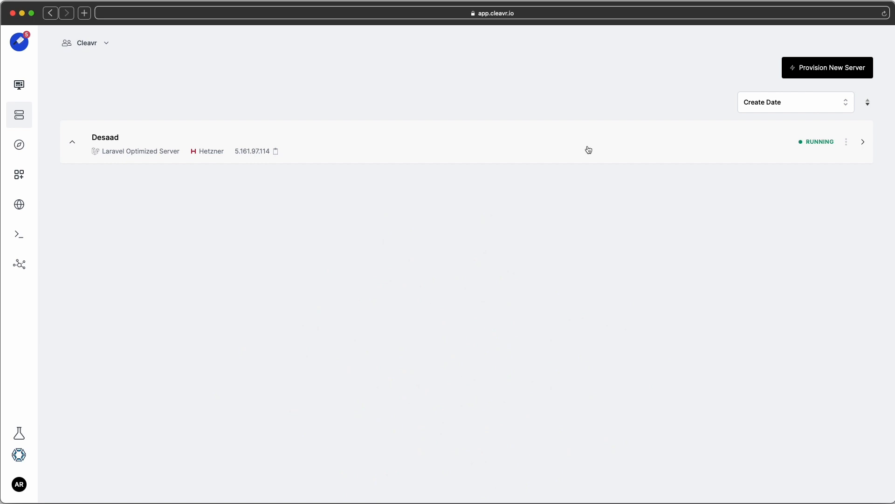
# Step: View the services on the Desaad server and the actions available for Sendmail
pyautogui.click(110, 136)
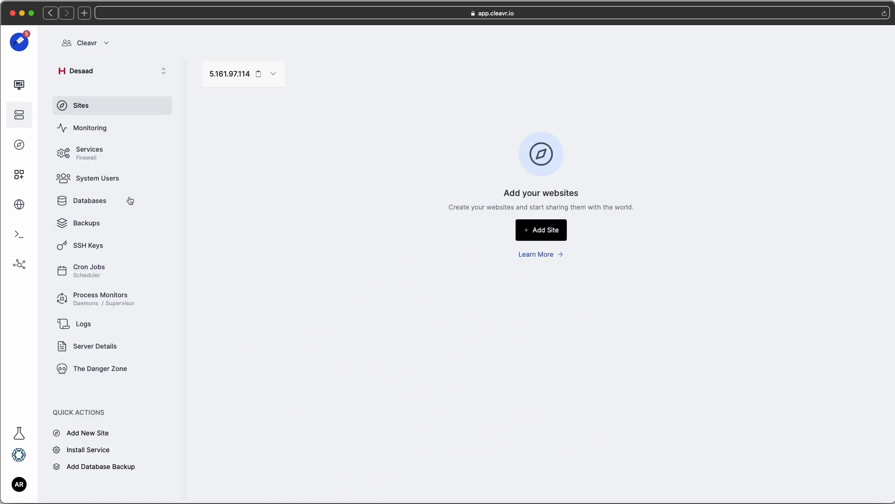
pyautogui.click(111, 163)
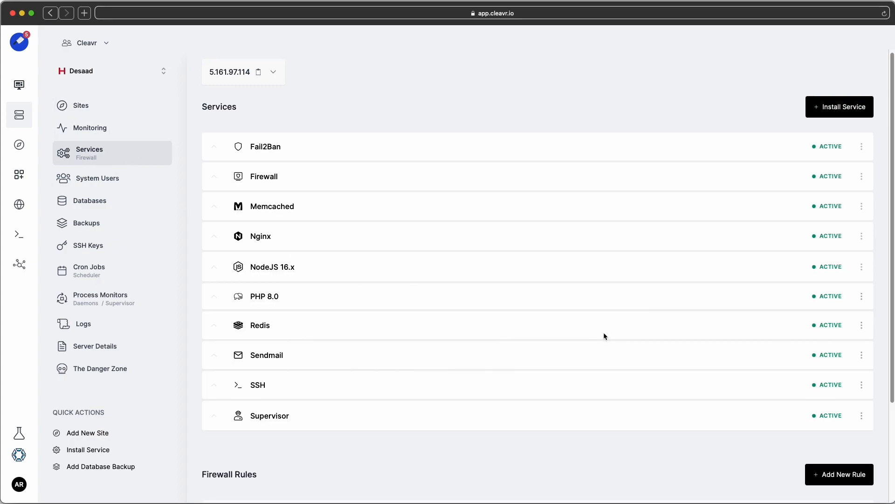
pyautogui.click(861, 355)
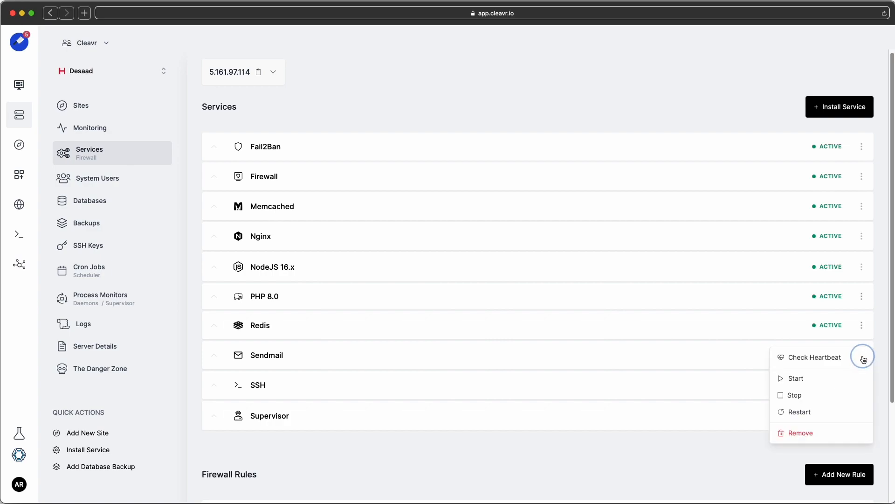
# Step: Browse the services available to install on the server, trying out Postfix, and leave without installing anything
pyautogui.click(840, 106)
pyautogui.click(737, 104)
pyautogui.click(737, 105)
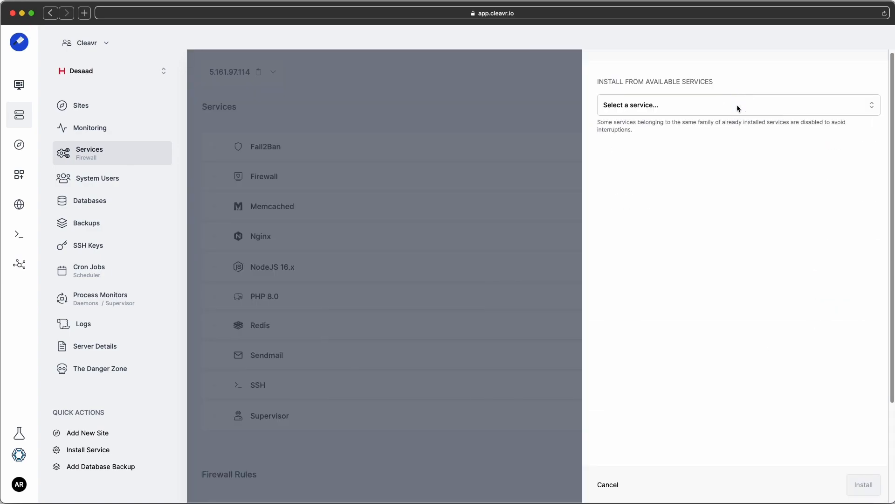
pyautogui.click(737, 104)
pyautogui.scroll(-10, 742, 176)
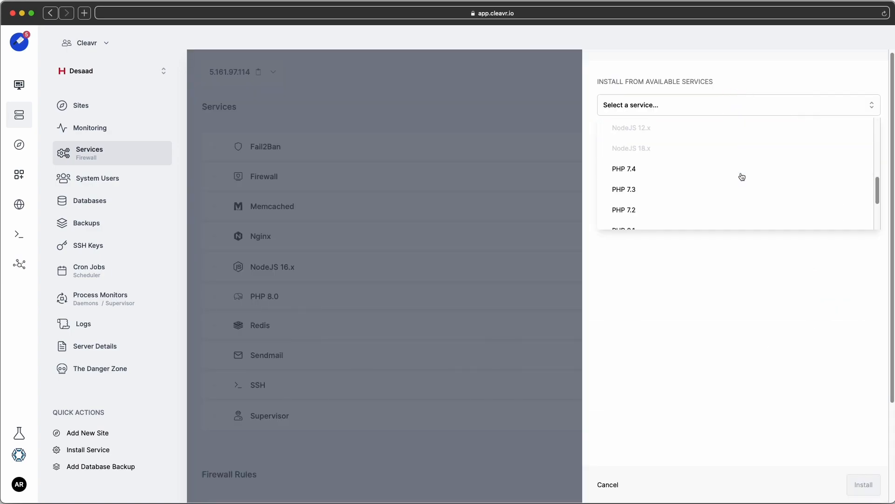
pyautogui.scroll(-1, 741, 177)
pyautogui.click(724, 167)
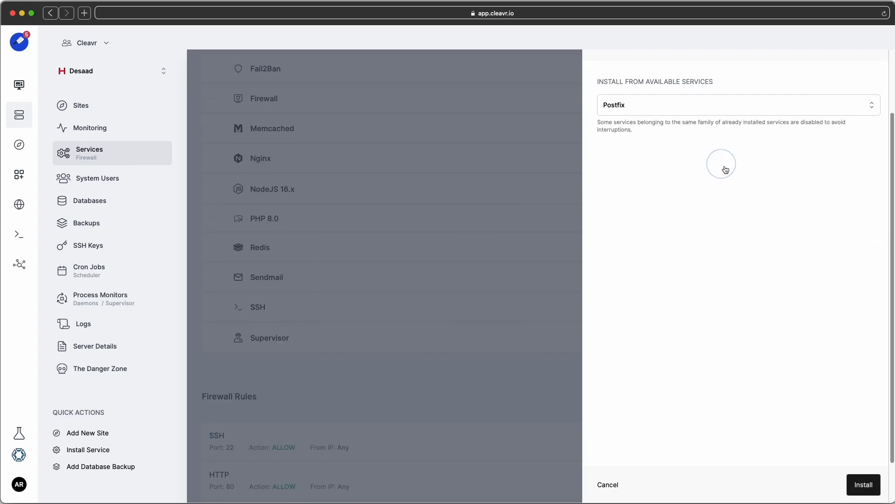
pyautogui.click(491, 327)
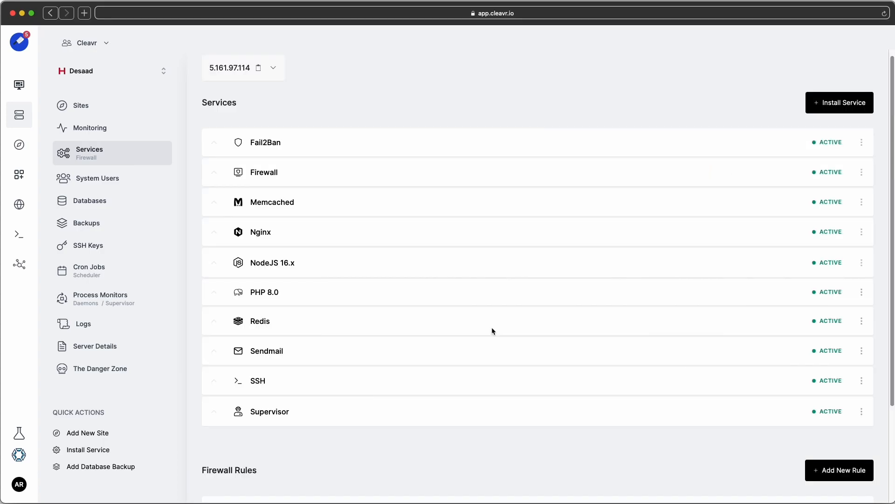
# Step: Start a new site on the Desaad server with app type Laravel and a temporary domain
pyautogui.click(84, 108)
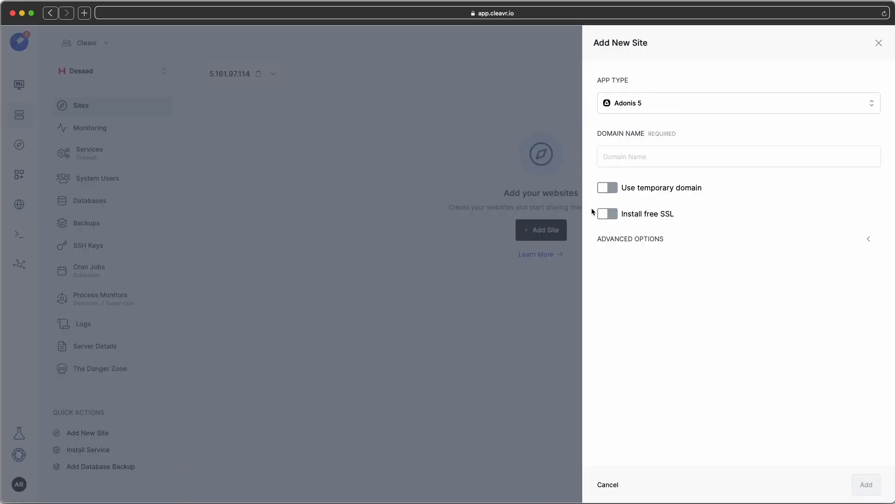
pyautogui.click(644, 101)
pyautogui.scroll(-3, 677, 159)
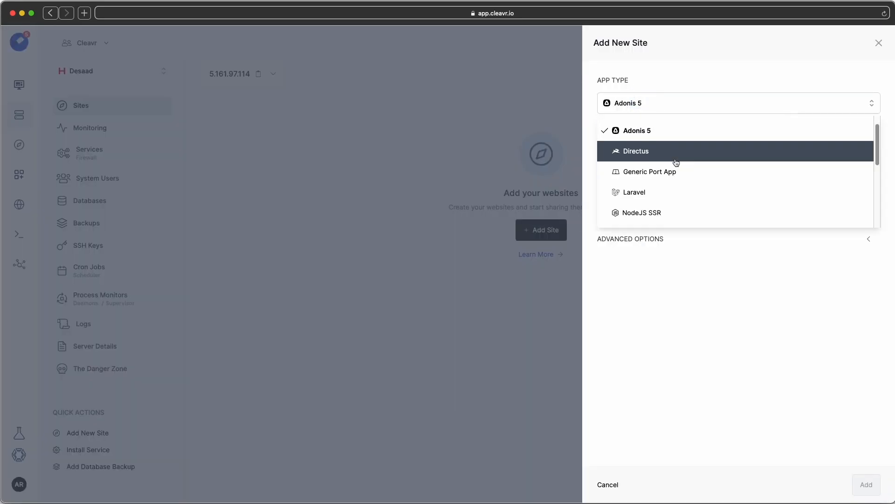
pyautogui.click(673, 158)
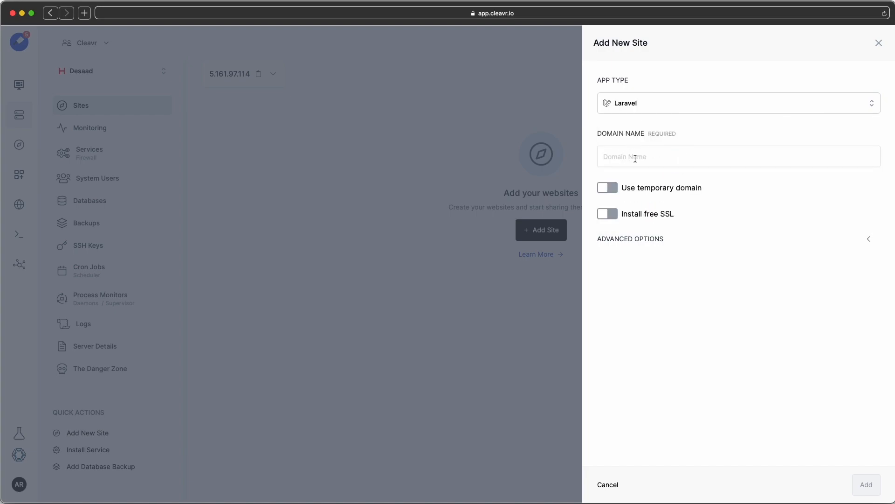
pyautogui.click(649, 194)
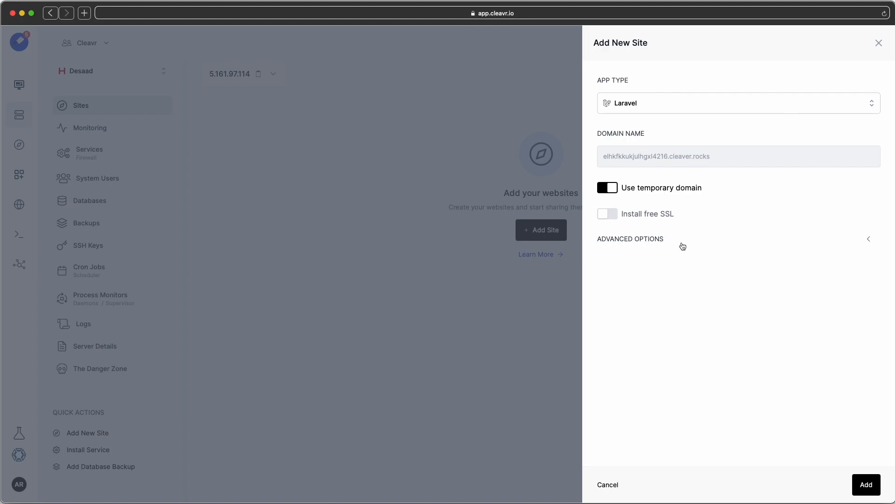
# Step: Enable database setup in the new site's advanced options, choose the database type, and add the site
pyautogui.click(646, 239)
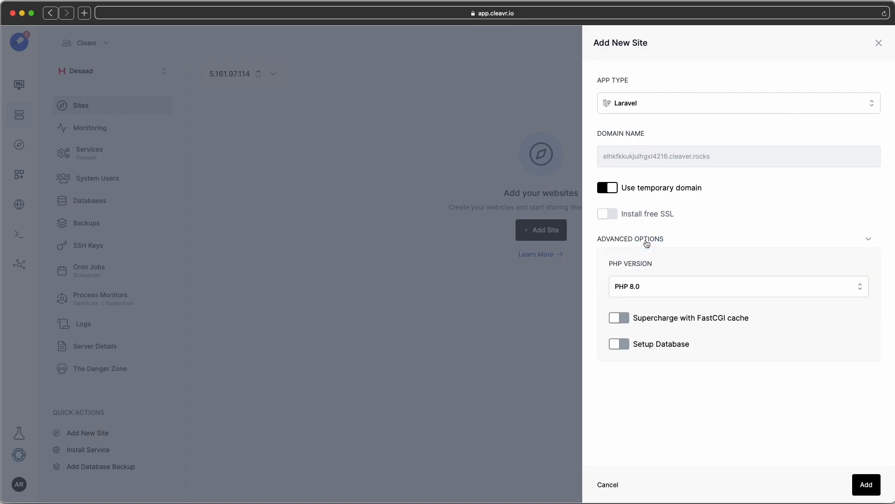
pyautogui.click(676, 344)
pyautogui.scroll(-2, 687, 343)
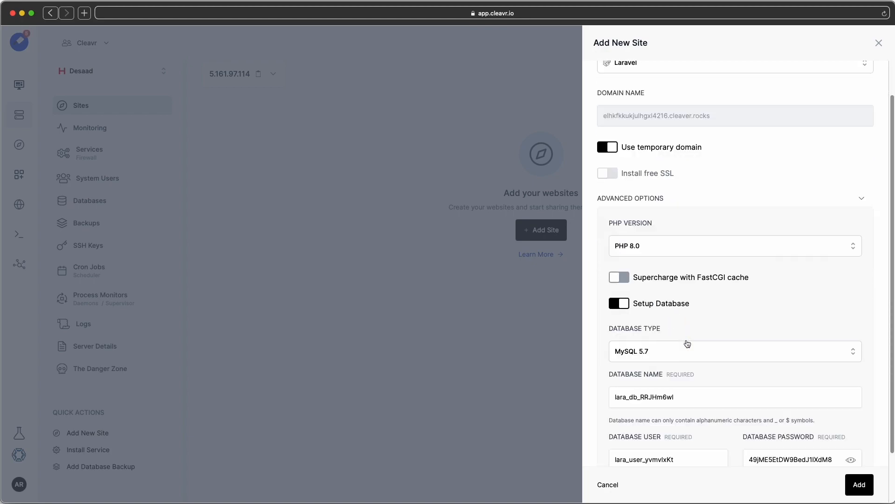
pyautogui.click(687, 344)
pyautogui.click(682, 395)
pyautogui.scroll(-3, 679, 354)
pyautogui.click(847, 476)
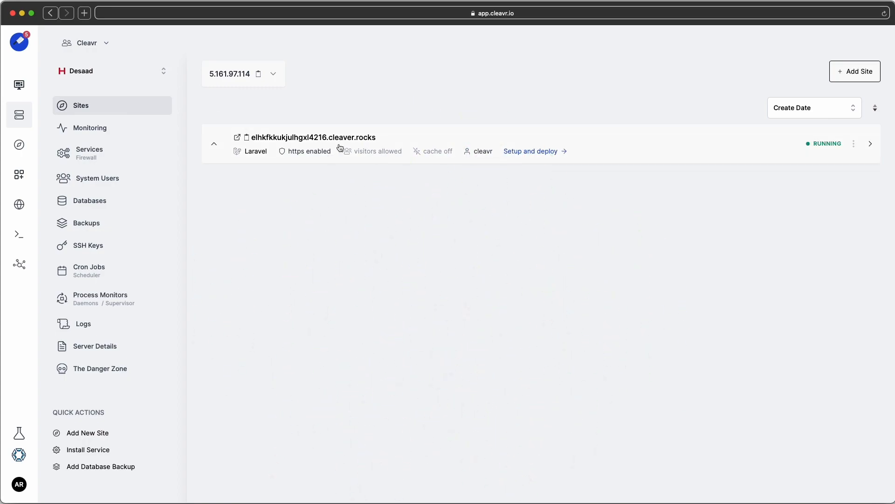
# Step: Connect the site's code repository using version control provider GH and the repository laravel-8-simple-cms, and save the settings
pyautogui.click(541, 154)
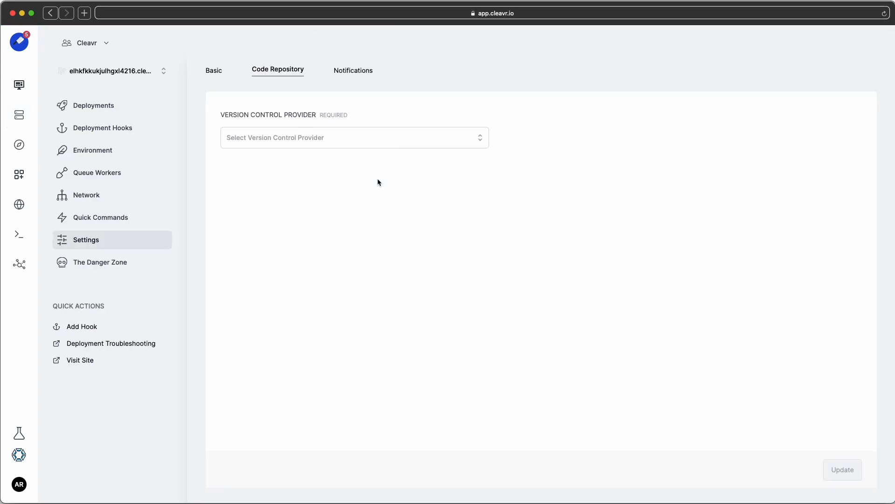
pyautogui.click(407, 140)
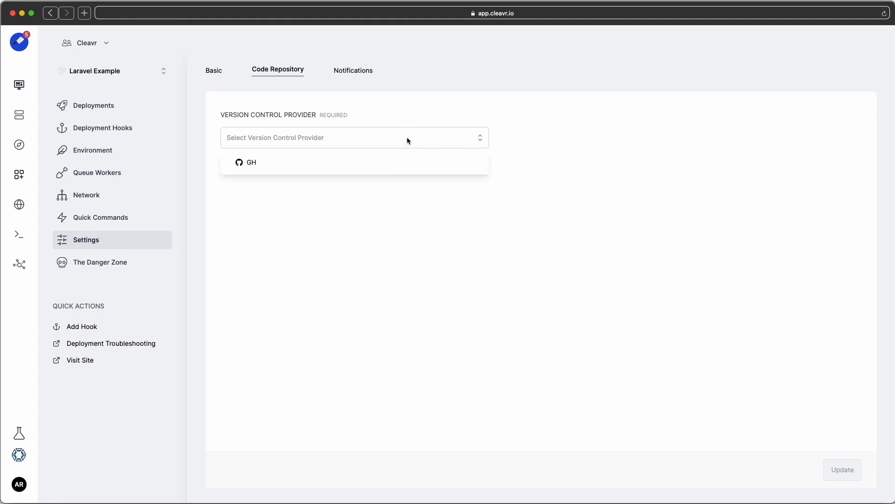
pyautogui.click(326, 167)
pyautogui.click(332, 209)
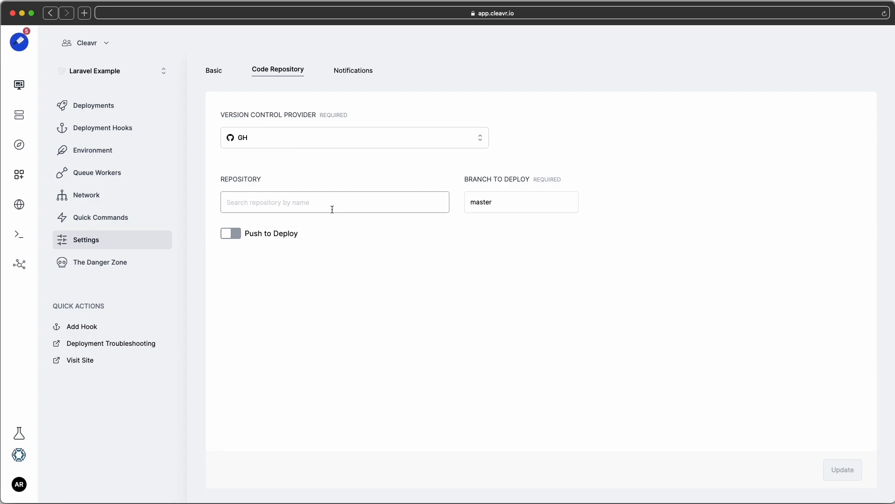
pyautogui.write('laravel')
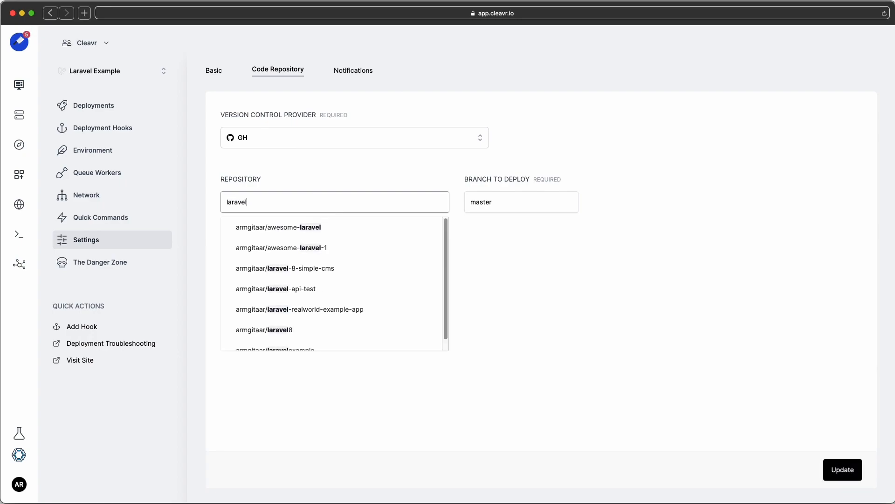
pyautogui.click(261, 269)
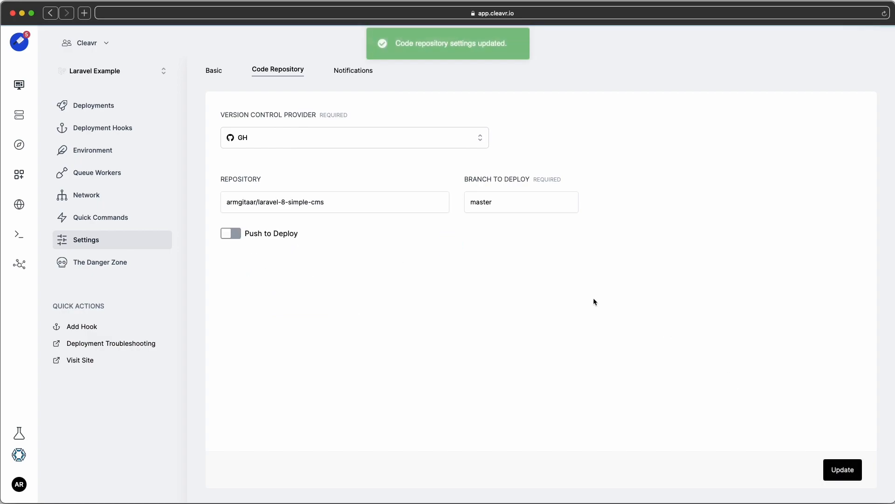
# Step: Look over the web app's network and environment variables, including the database connection settings, and sync the environment
pyautogui.click(117, 198)
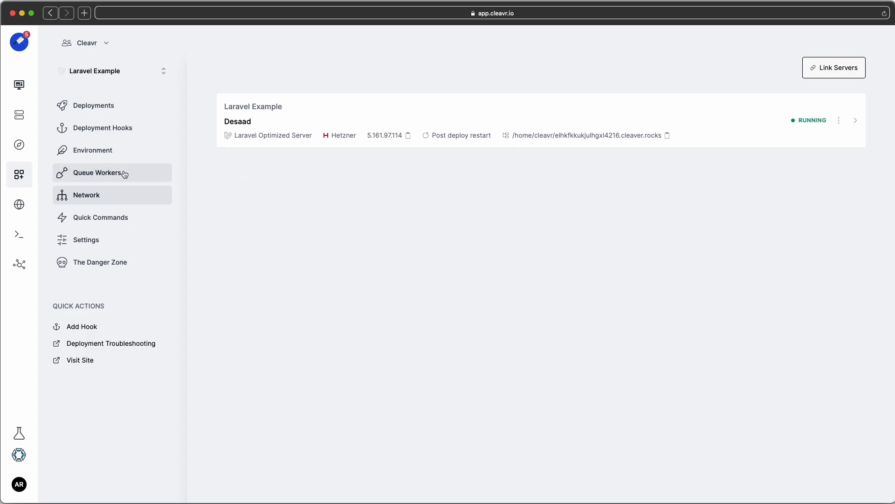
pyautogui.click(114, 159)
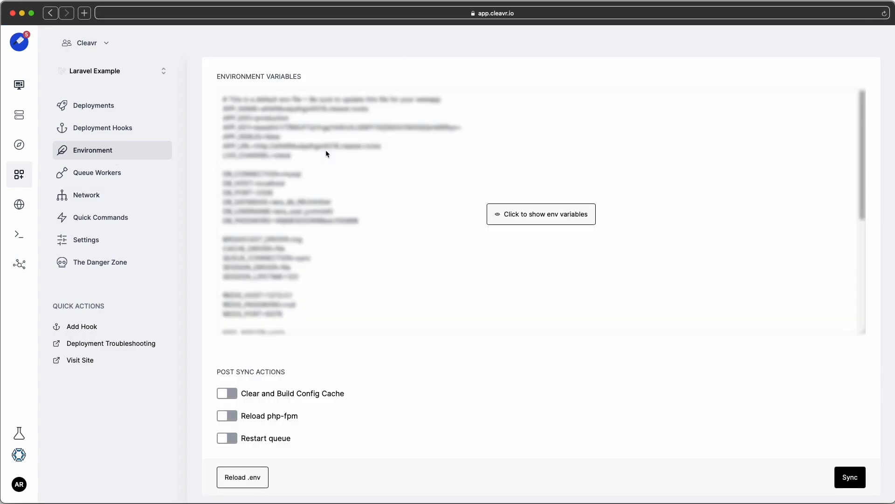
pyautogui.click(326, 149)
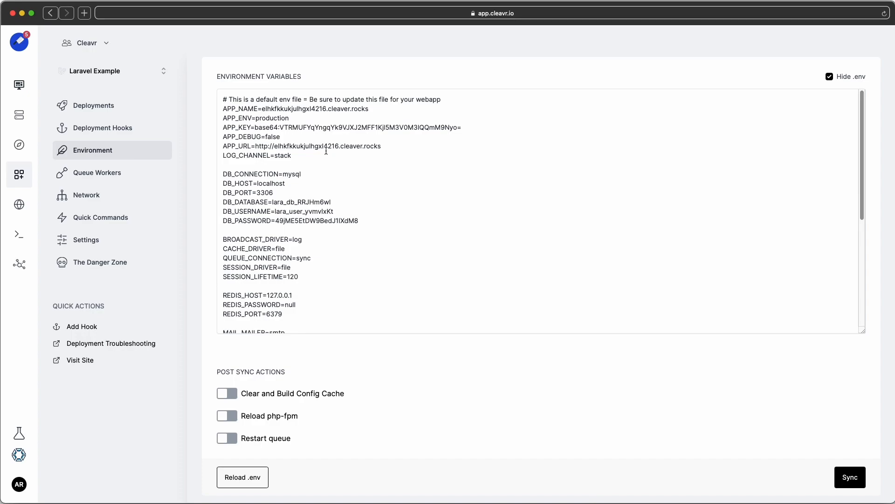
pyautogui.moveTo(369, 221); pyautogui.dragTo(220, 174)
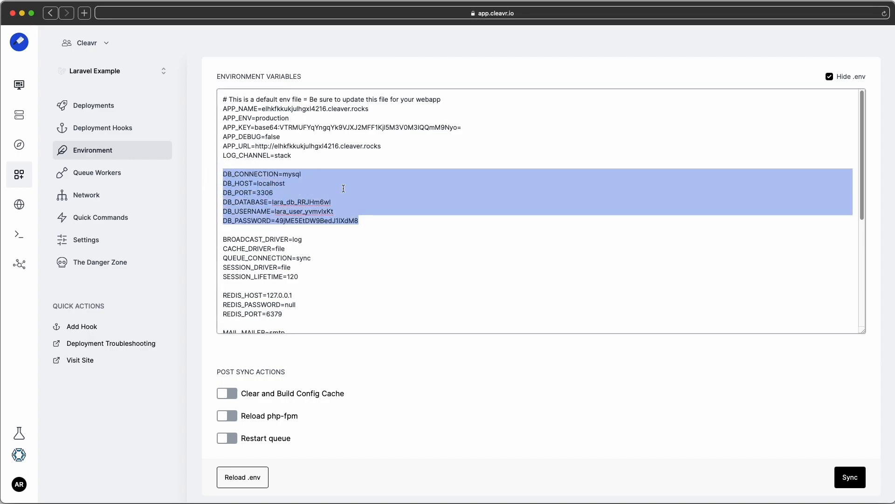
pyautogui.scroll(-1, 352, 181)
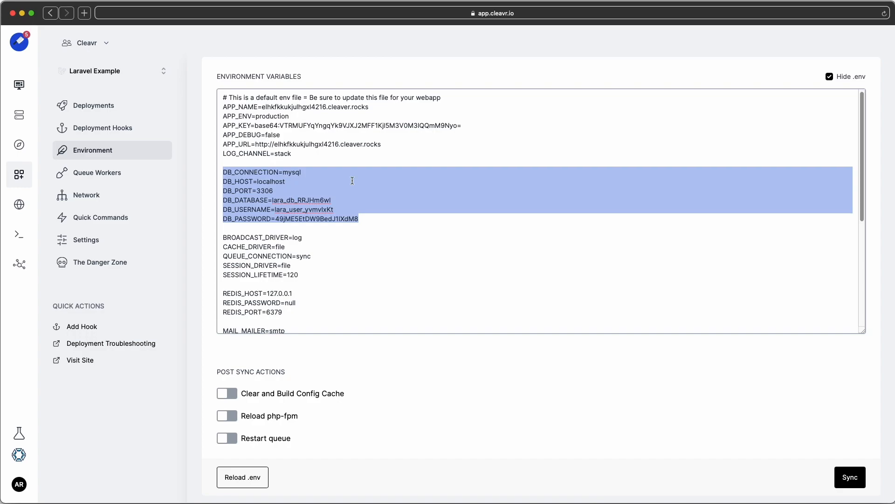
pyautogui.scroll(-5, 352, 181)
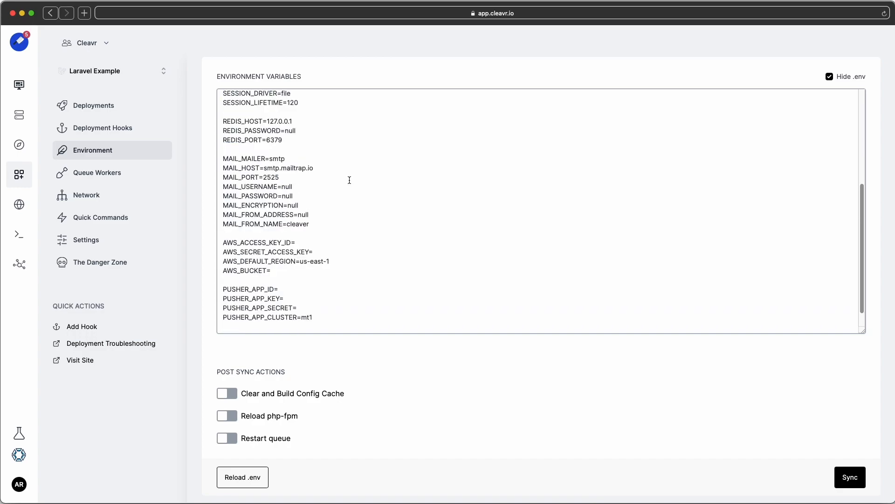
pyautogui.scroll(-1, 350, 180)
pyautogui.scroll(-1, 341, 188)
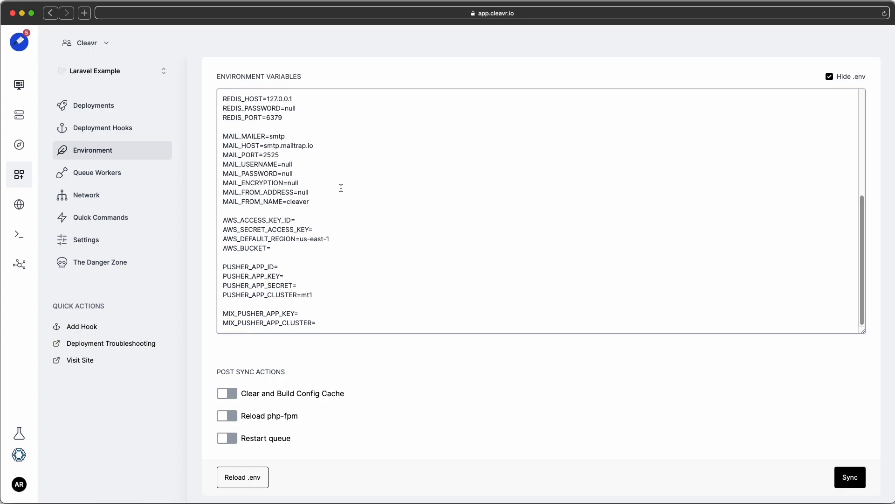
pyautogui.scroll(6, 341, 188)
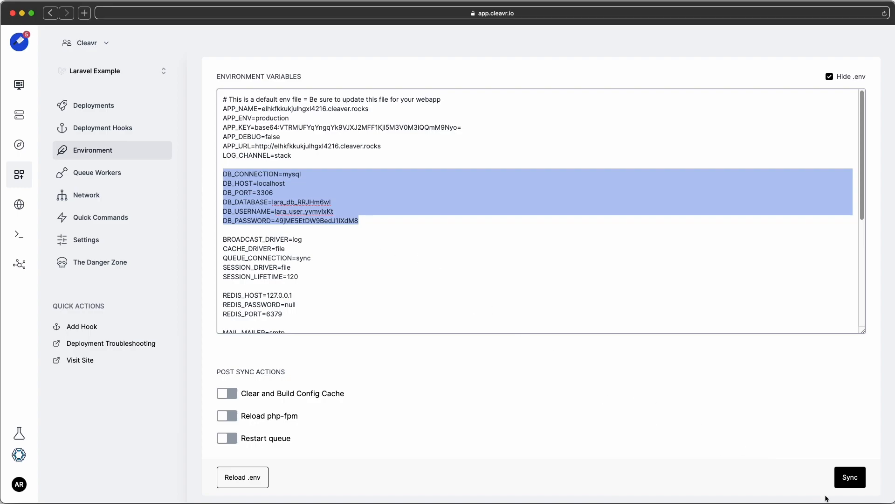
pyautogui.click(849, 482)
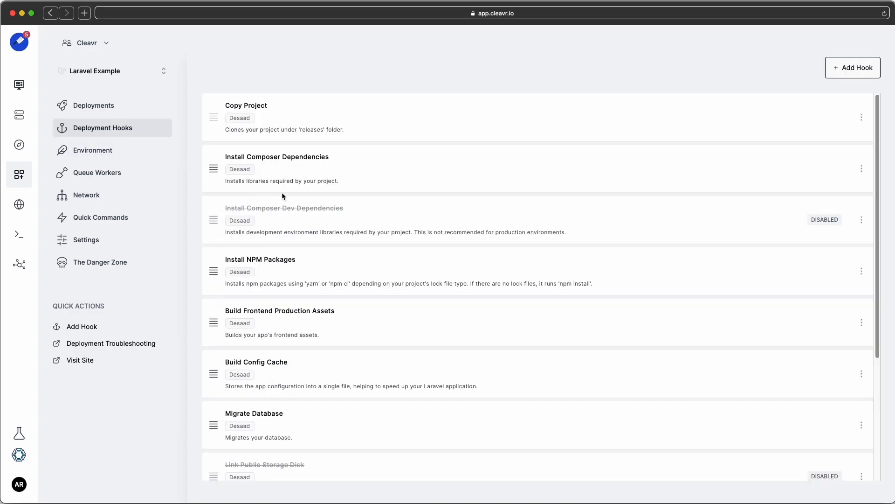
# Step: Look over the Laravel Example app's deployment hooks and the bash script template for a new hook, leaving without adding one
pyautogui.scroll(-4, 325, 195)
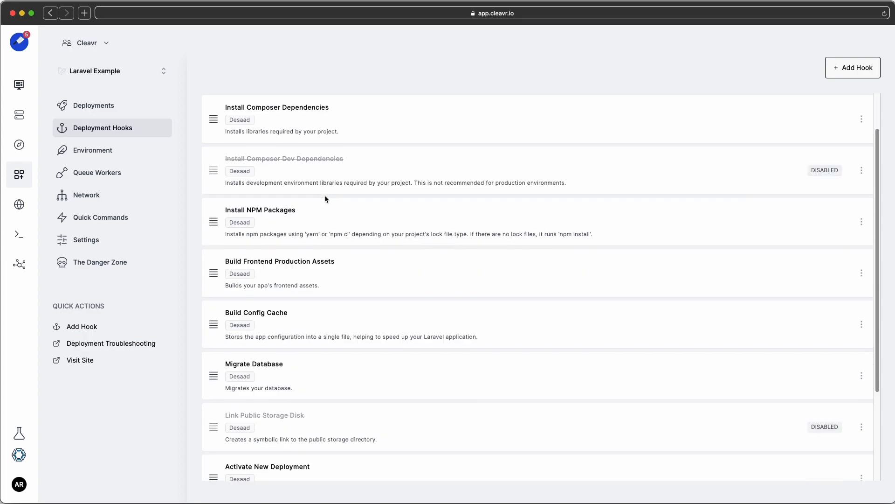
pyautogui.scroll(4, 325, 198)
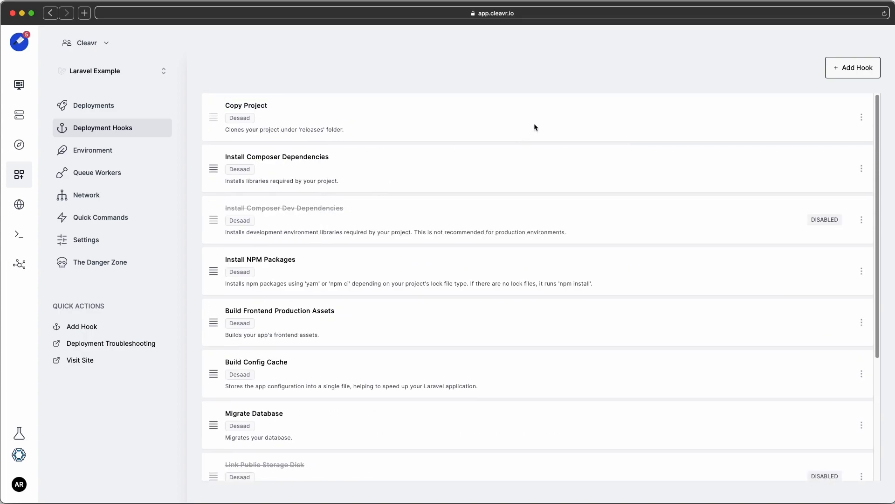
pyautogui.click(859, 69)
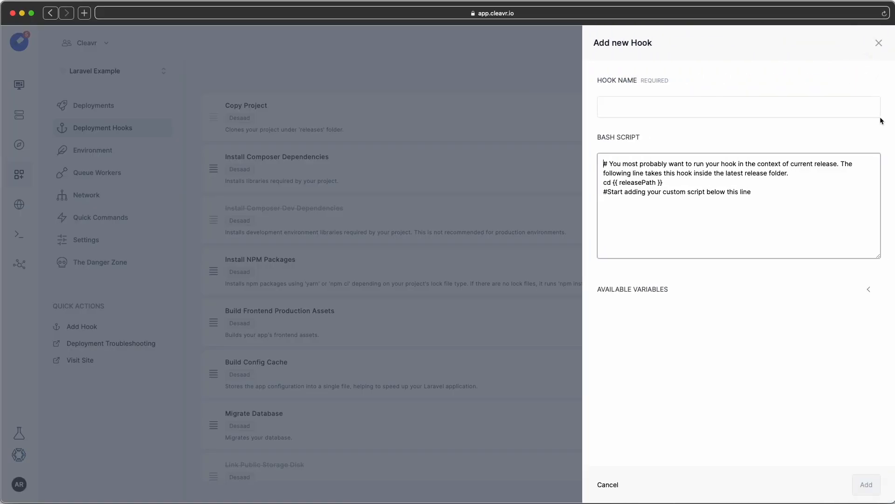
pyautogui.moveTo(758, 192); pyautogui.dragTo(593, 189)
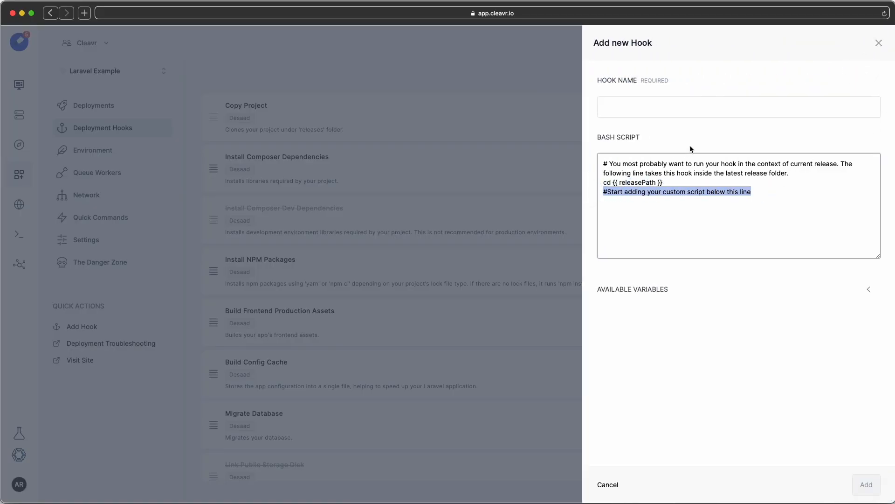
pyautogui.click(452, 83)
pyautogui.click(455, 86)
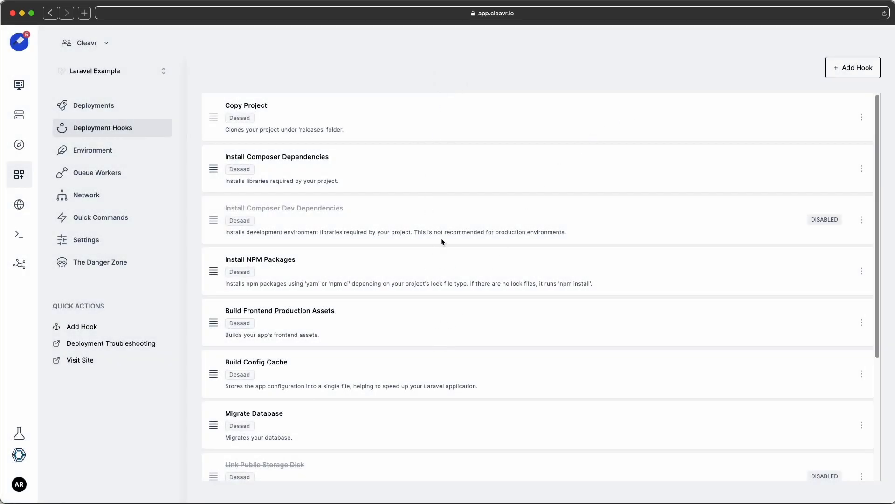
# Step: Review the Laravel Example app's deployment and its hook results, and visit the deployed site
pyautogui.click(98, 111)
pyautogui.click(551, 236)
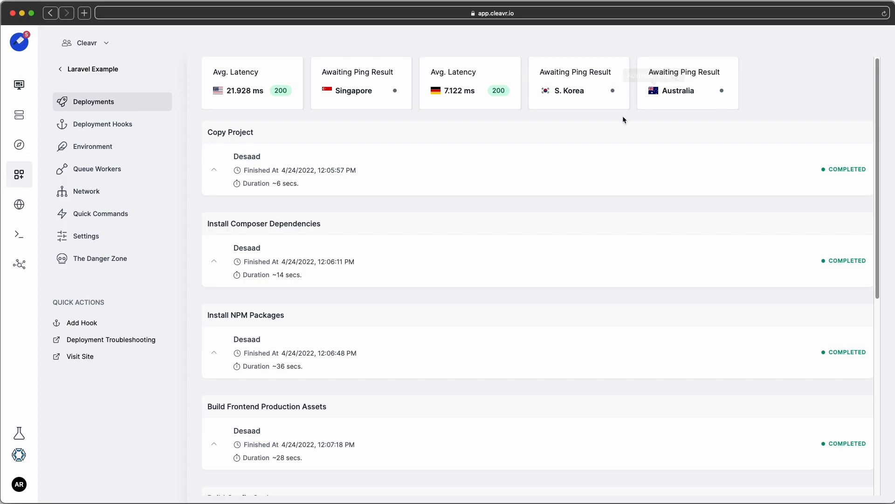
pyautogui.click(81, 358)
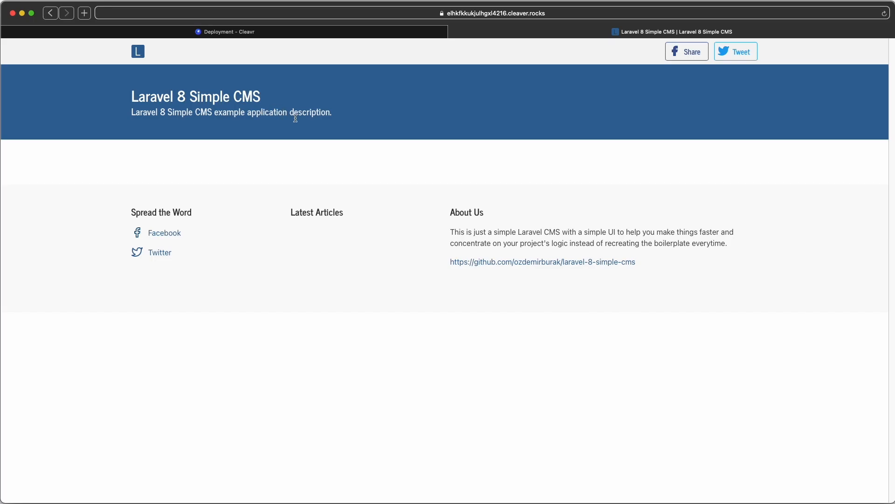
# Step: Return to Cleavr and run the Artisan cache clear quick command for the Laravel Example app
pyautogui.click(382, 32)
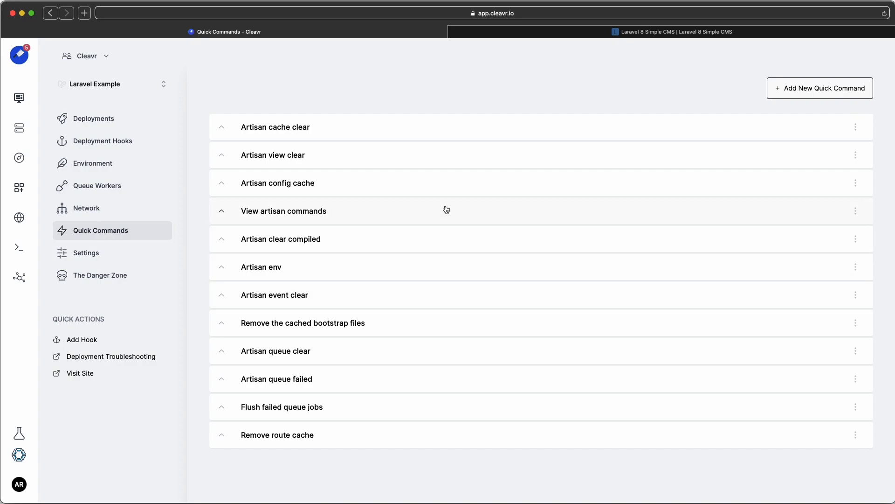
pyautogui.click(274, 135)
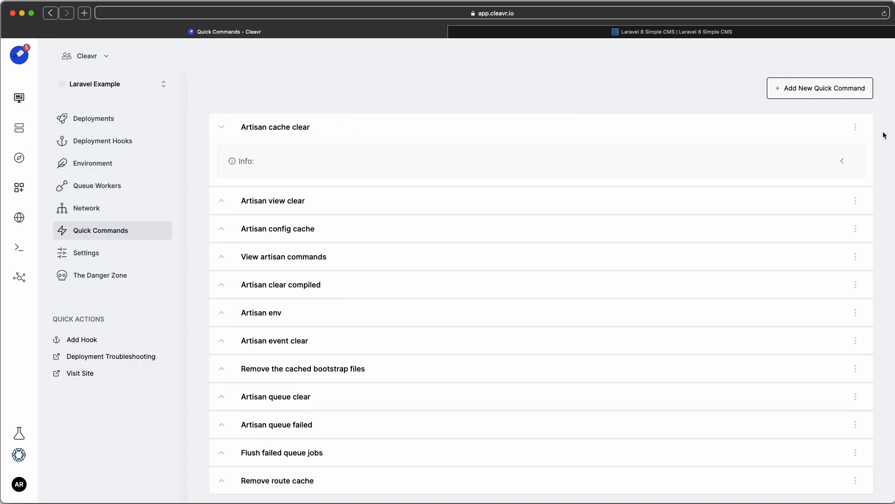
pyautogui.click(856, 127)
pyautogui.click(805, 130)
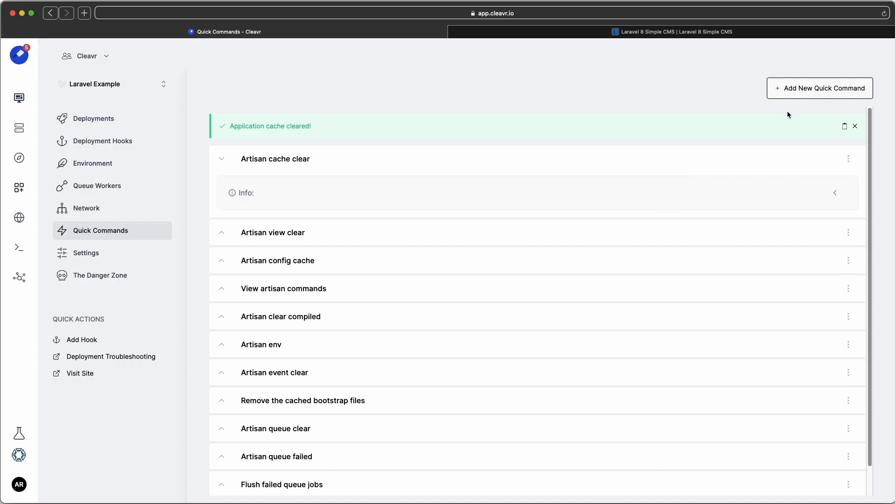
# Step: Open the form for adding a new quick command to the Laravel Example app
pyautogui.click(807, 96)
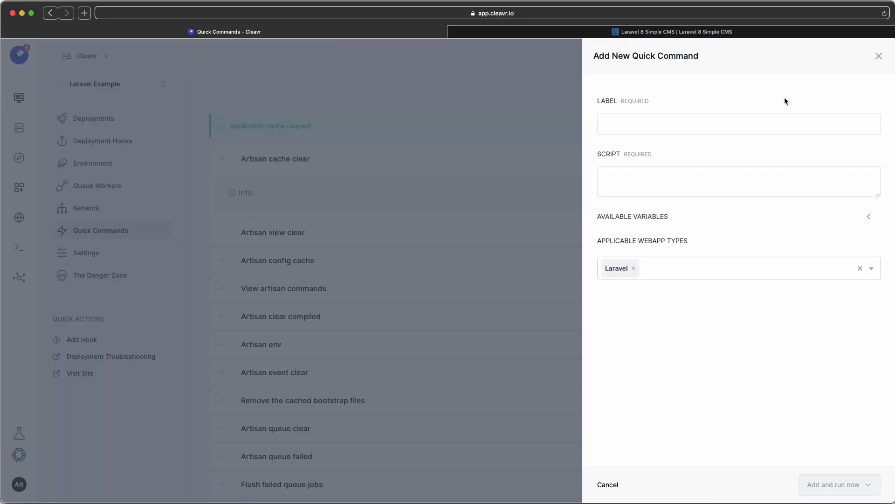